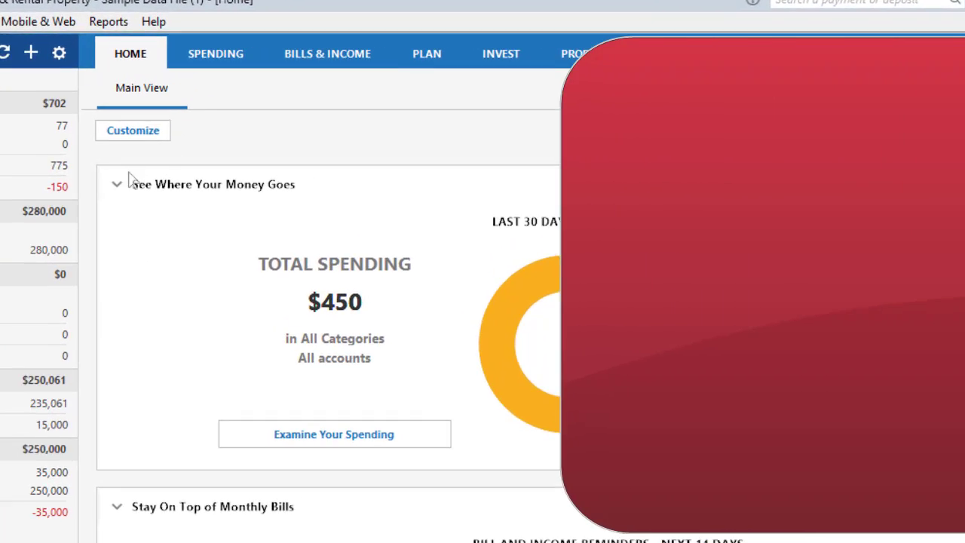
From the Reports menu, open the Reports & Graphs Center listing standard and saved reports.
{"action": "left_click", "coordinate": [38, 19]}
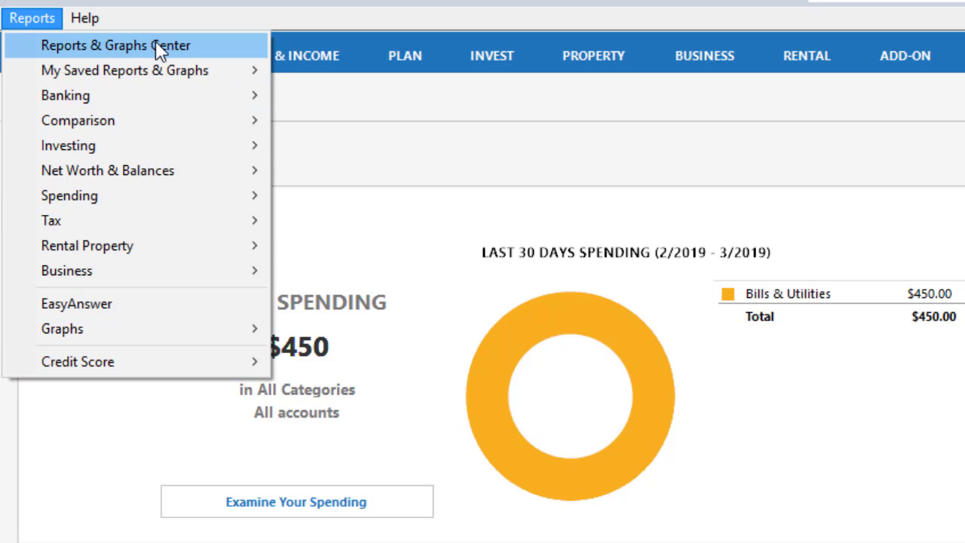
{"action": "left_click", "coordinate": [223, 47]}
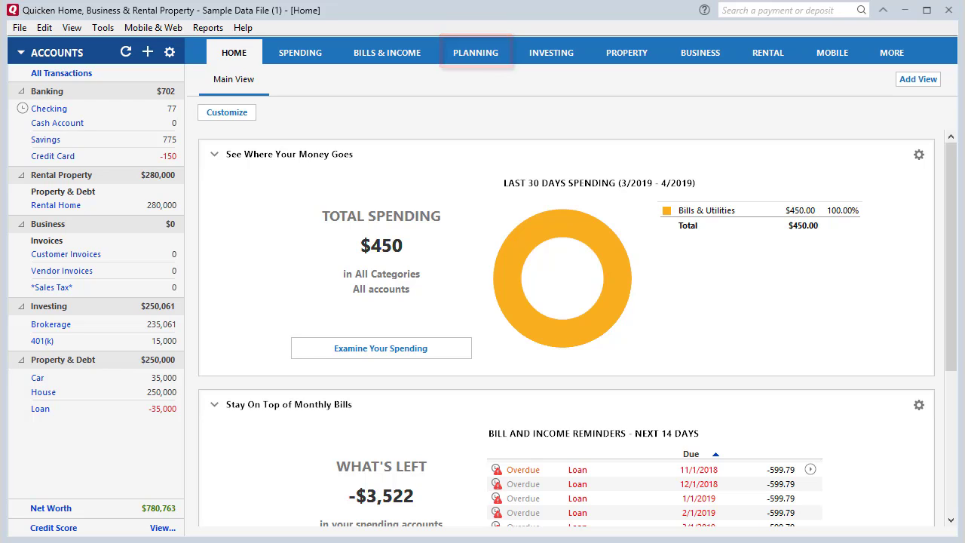
Show the February 2019 budget ($379 of $3,080 spent), browse its categories, and open Budget Actions.
{"action": "left_click", "coordinate": [475, 52]}
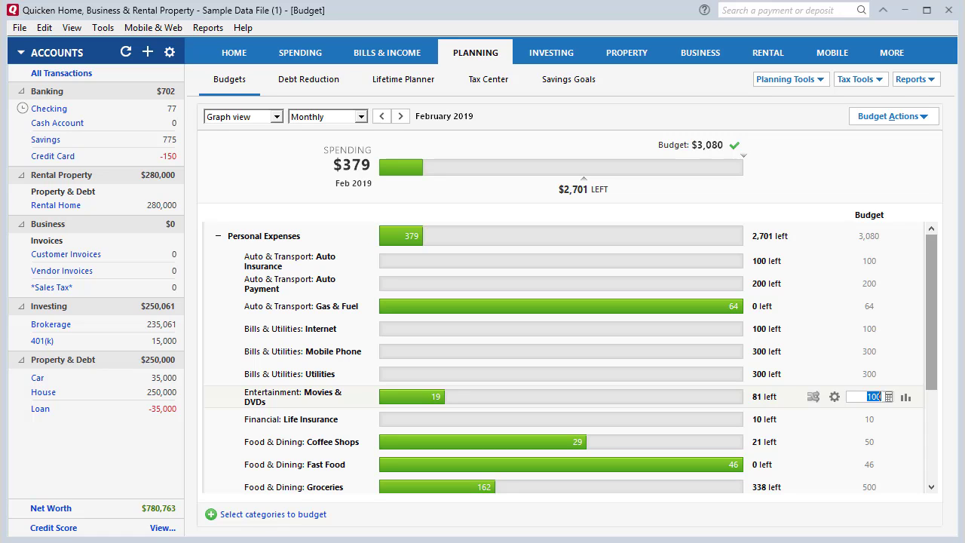
{"action": "scroll", "coordinate": [563, 359], "scroll_direction": "down", "scroll_amount": 1}
{"action": "scroll", "coordinate": [563, 359], "scroll_direction": "down", "scroll_amount": 1}
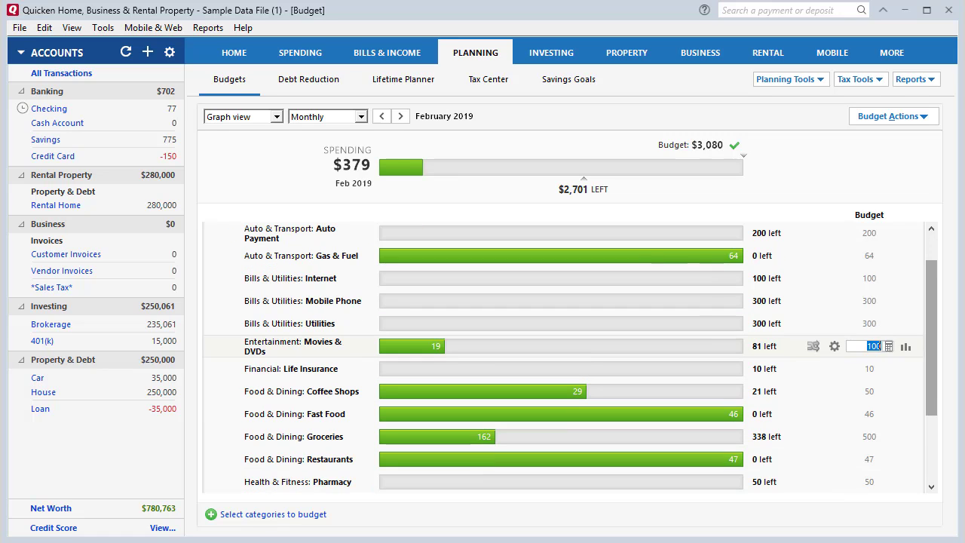
{"action": "scroll", "coordinate": [570, 356], "scroll_direction": "down", "scroll_amount": 1}
{"action": "scroll", "coordinate": [570, 356], "scroll_direction": "down", "scroll_amount": 1}
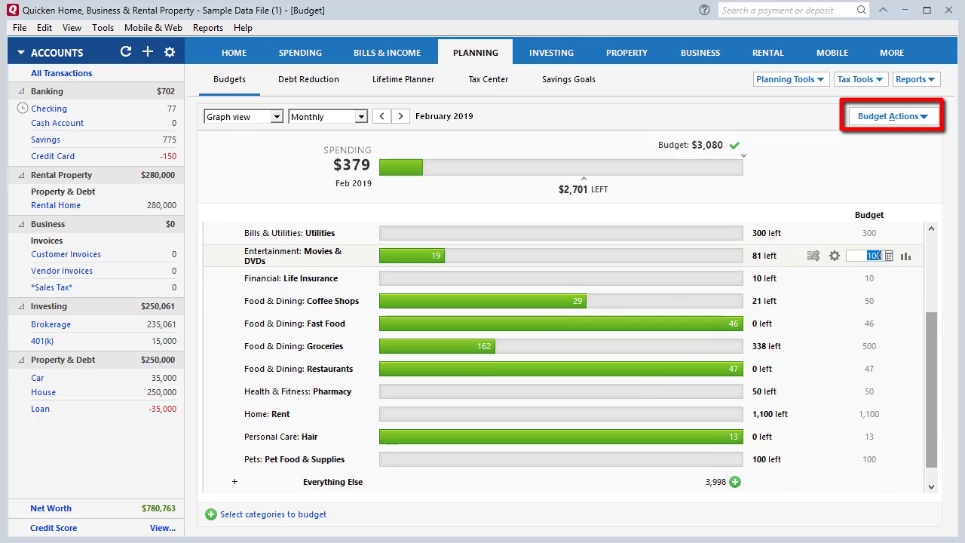
{"action": "scroll", "coordinate": [571, 355], "scroll_direction": "down", "scroll_amount": 1}
{"action": "left_click", "coordinate": [892, 116]}
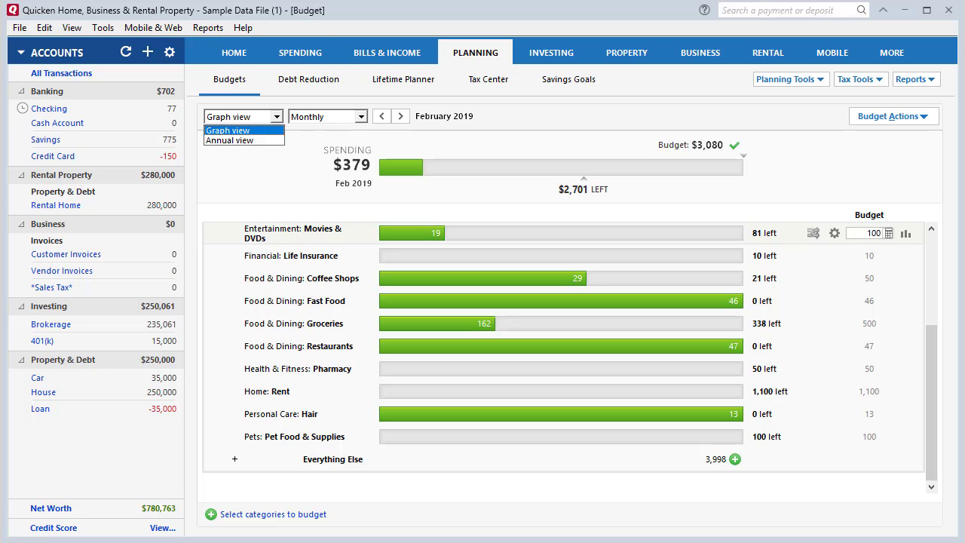
Keep the February budget in Graph view and dismiss the view choices.
{"action": "key", "text": "Return"}
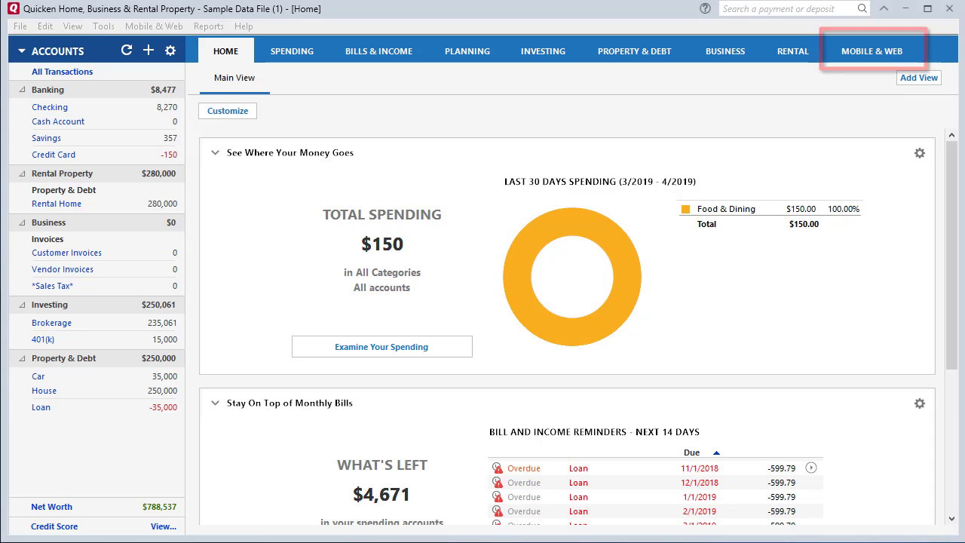
Go to the Mobile & Web page showing its three sync setup steps.
{"action": "left_click", "coordinate": [878, 57]}
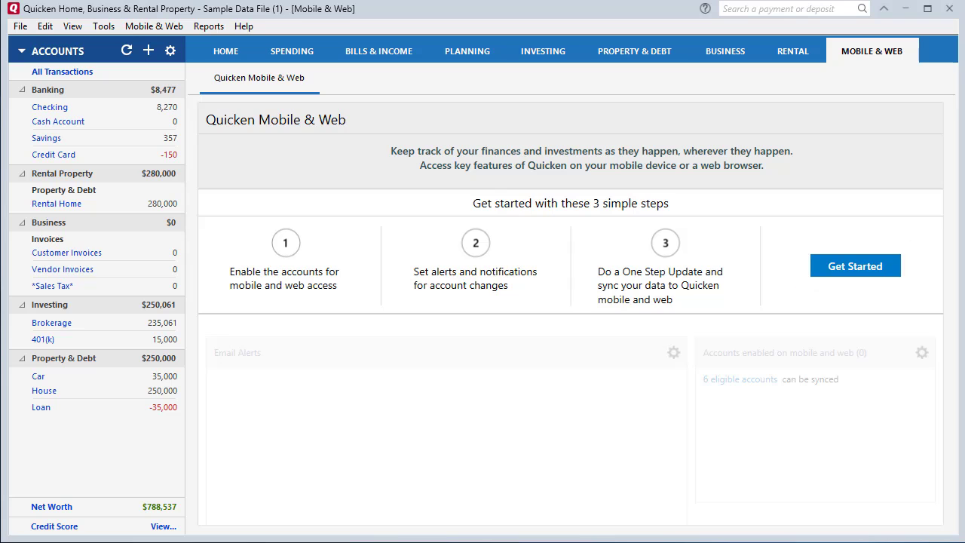
Enable the Checking account for mobile and web access and confirm to start syncing.
{"action": "left_click", "coordinate": [858, 279]}
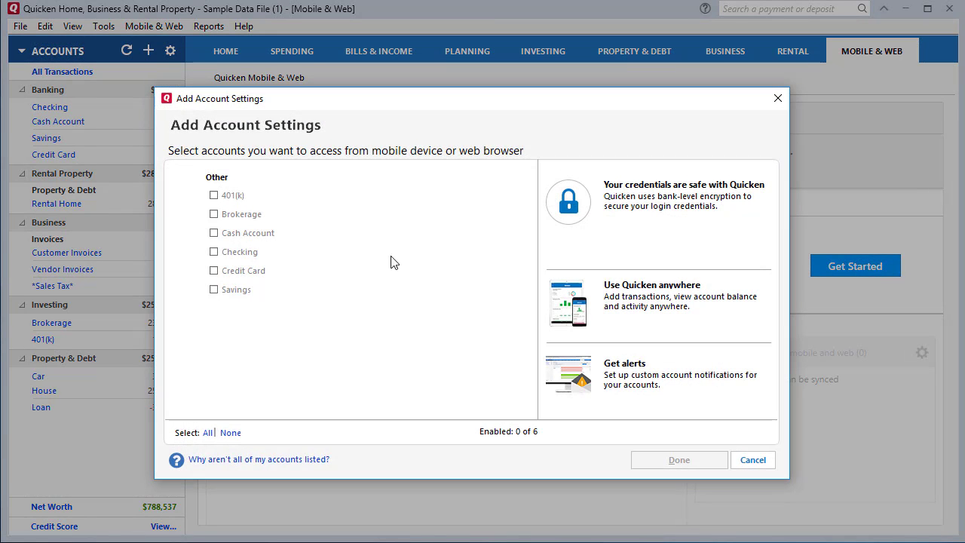
{"action": "left_click", "coordinate": [213, 254]}
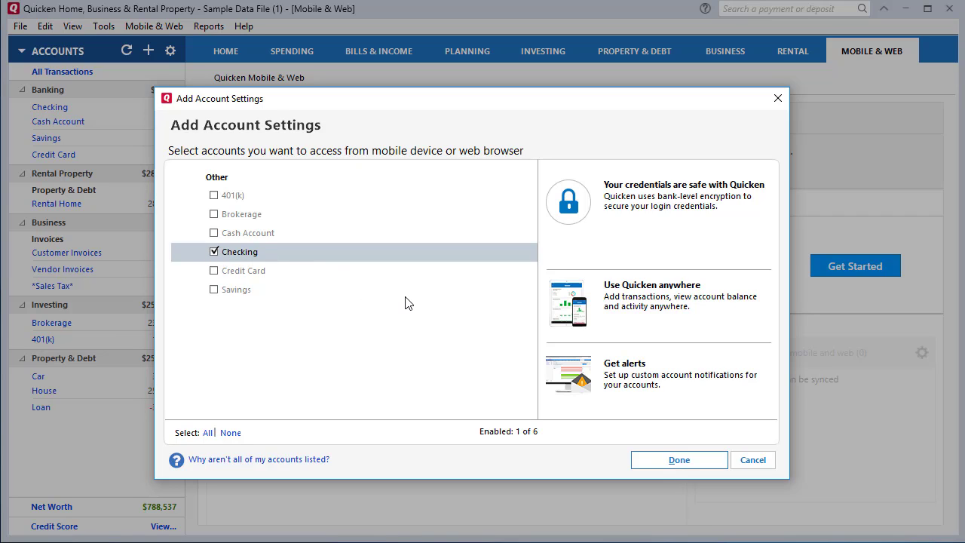
{"action": "left_click", "coordinate": [676, 459]}
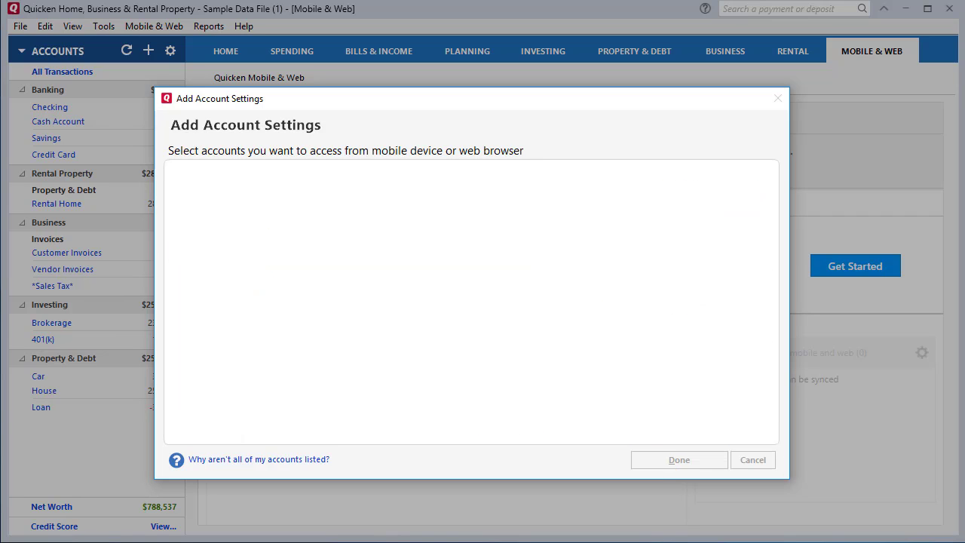